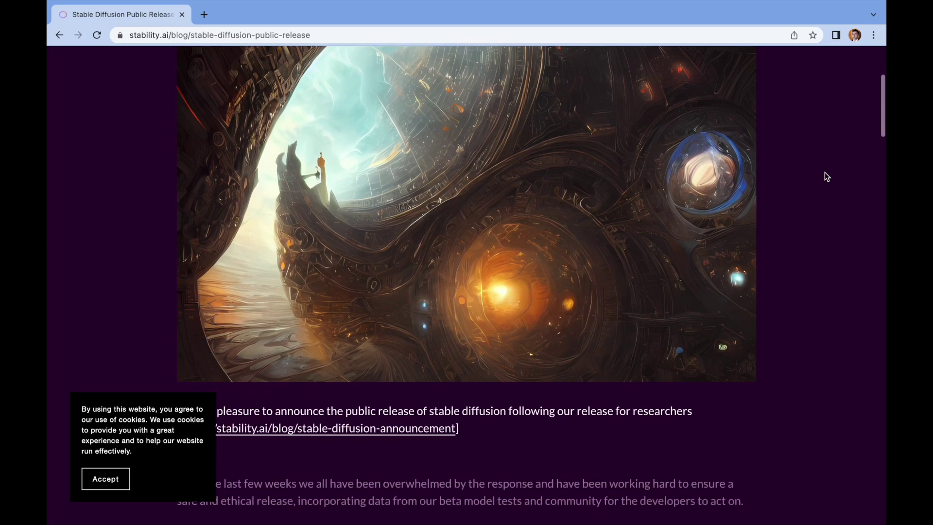
Generate four DreamStudio images for the distant-galaxy prompt.
{"action": "scroll", "coordinate": [824, 173], "scroll_direction": "down", "scroll_amount": 10}
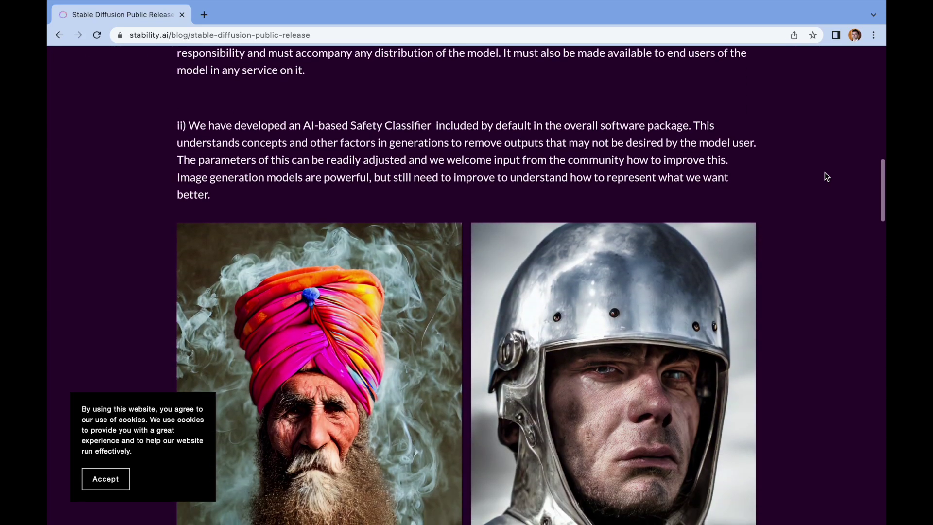
{"action": "scroll", "coordinate": [826, 176], "scroll_direction": "down", "scroll_amount": 2}
{"action": "scroll", "coordinate": [826, 175], "scroll_direction": "down", "scroll_amount": 9}
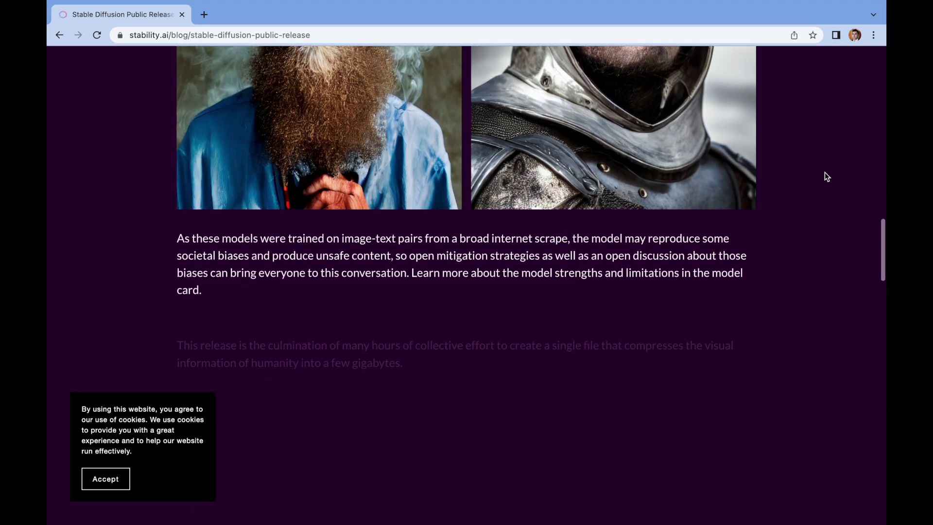
{"action": "scroll", "coordinate": [824, 173], "scroll_direction": "down", "scroll_amount": 13}
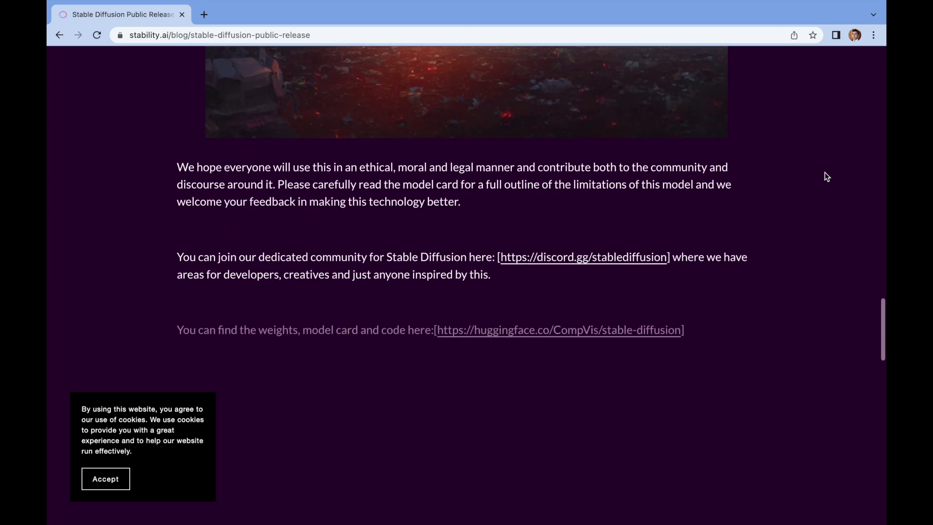
{"action": "scroll", "coordinate": [826, 175], "scroll_direction": "down", "scroll_amount": 10}
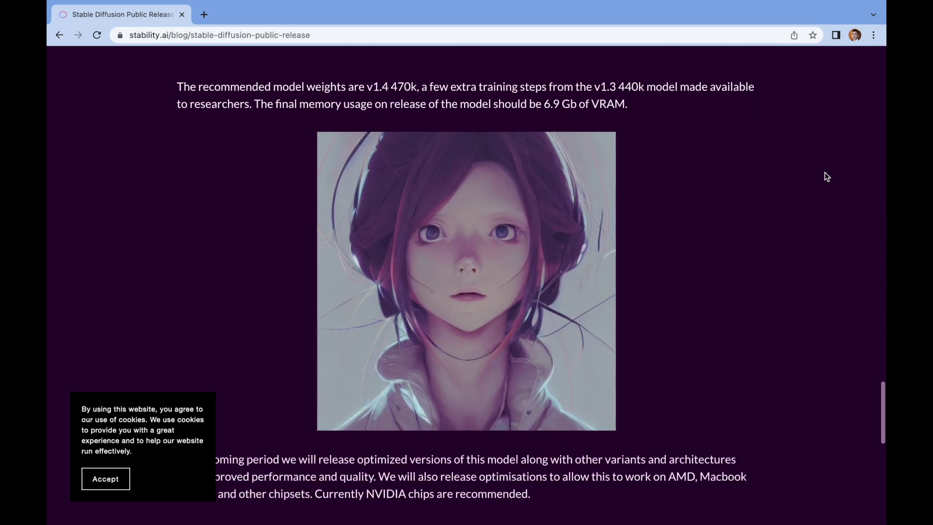
{"action": "scroll", "coordinate": [826, 176], "scroll_direction": "down", "scroll_amount": 5}
{"action": "scroll", "coordinate": [824, 172], "scroll_direction": "down", "scroll_amount": 5}
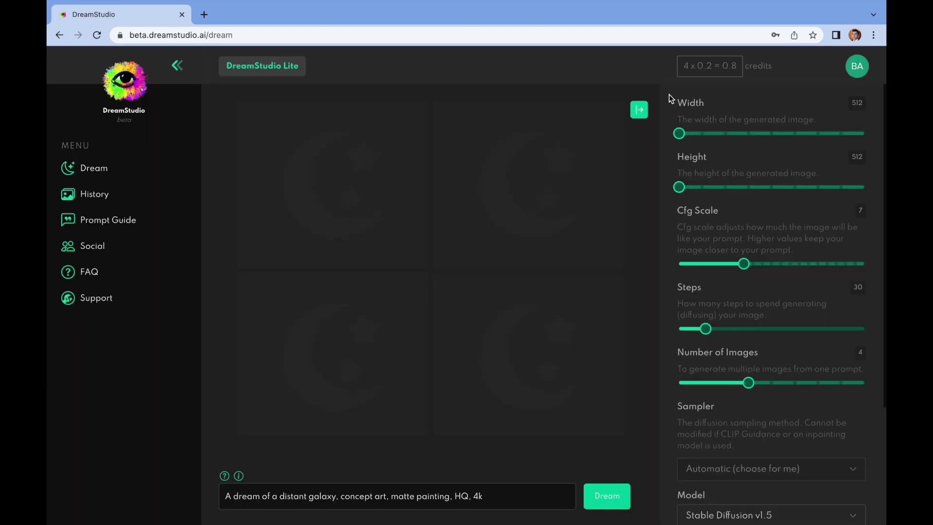
{"action": "left_click", "coordinate": [620, 491]}
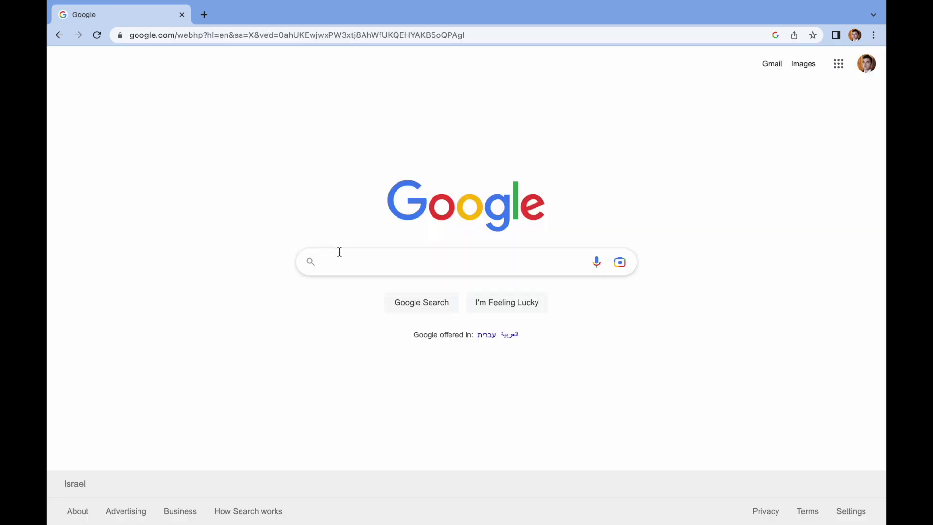
Search Google for 'stable diffusion macbook m1' and open the DiffusionBee GitHub README.
{"action": "type", "text": "stable diffusion macbook m1"}
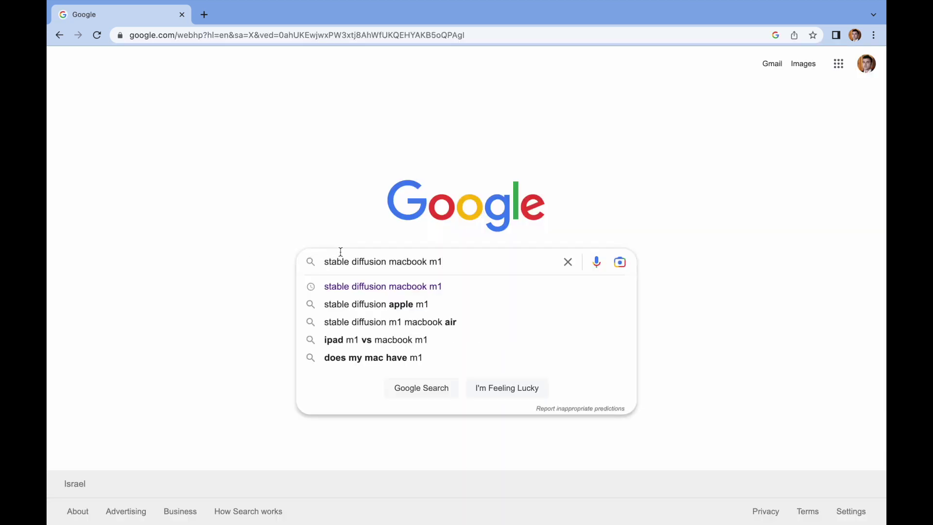
{"action": "key", "text": "Return"}
{"action": "scroll", "coordinate": [341, 251], "scroll_direction": "down", "scroll_amount": 3}
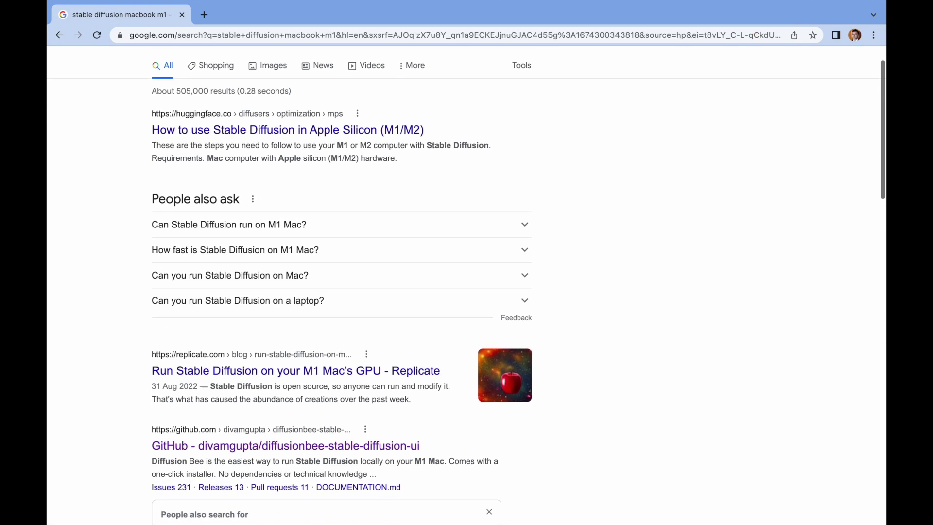
{"action": "scroll", "coordinate": [322, 296], "scroll_direction": "down", "scroll_amount": 3}
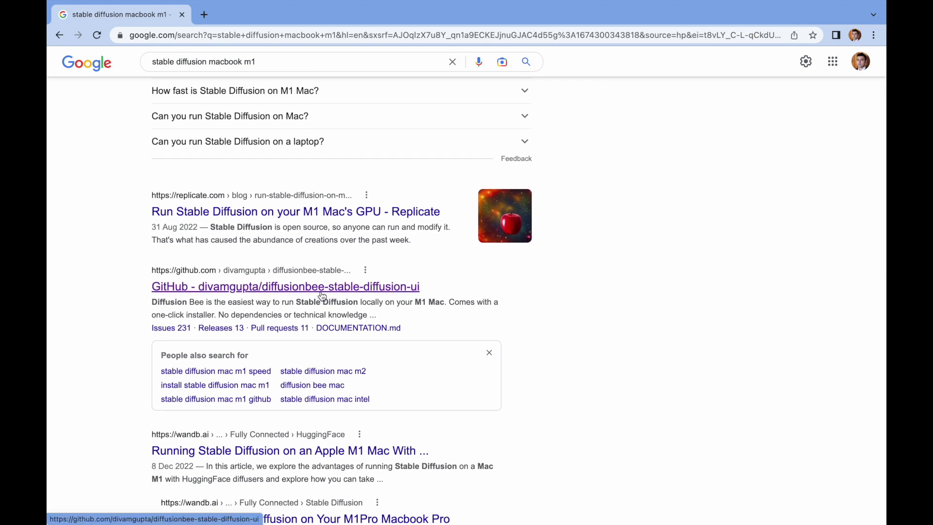
{"action": "left_click", "coordinate": [322, 293]}
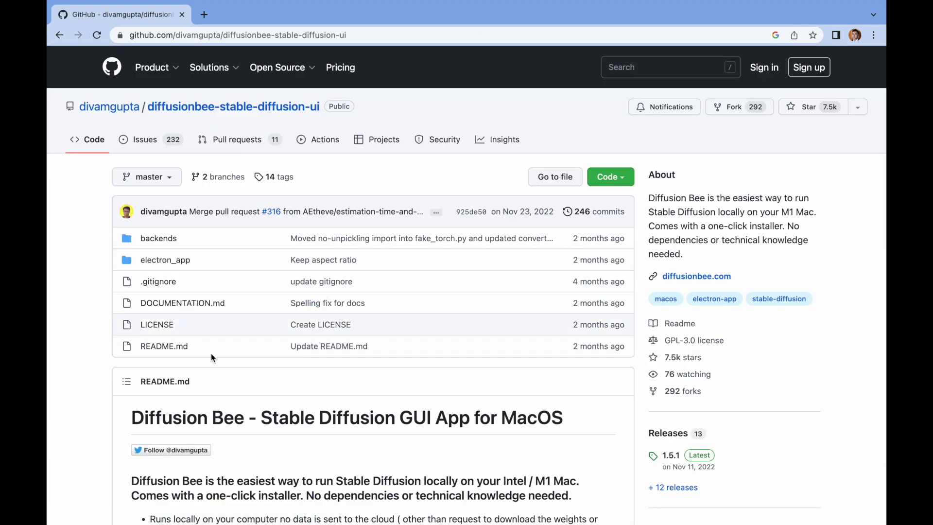
{"action": "scroll", "coordinate": [210, 358], "scroll_direction": "down", "scroll_amount": 6}
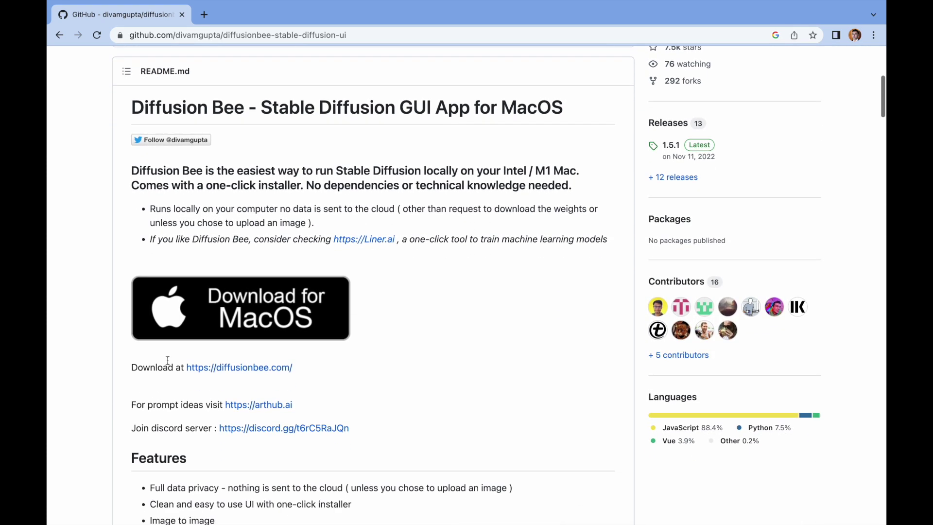
Go from the GitHub README to the diffusionbee.com download page.
{"action": "left_click", "coordinate": [236, 323]}
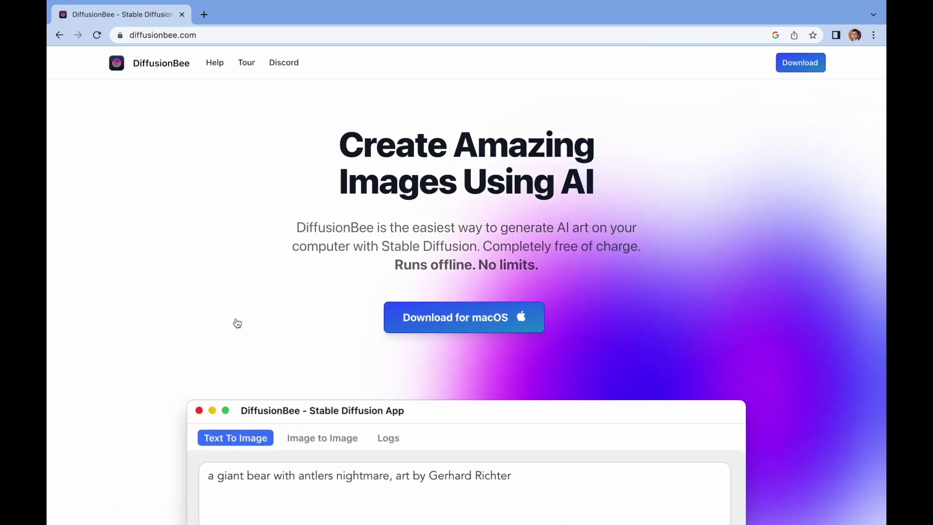
{"action": "scroll", "coordinate": [236, 320], "scroll_direction": "down", "scroll_amount": 2}
{"action": "left_click", "coordinate": [442, 267]}
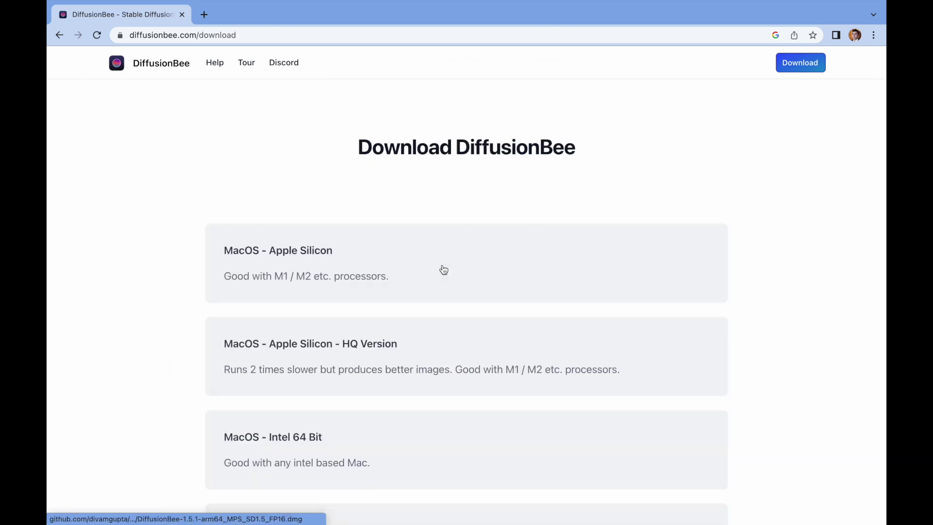
Download the MacOS - Apple Silicon build, open the disk image, and copy DiffusionBee to Applications.
{"action": "left_click", "coordinate": [443, 269]}
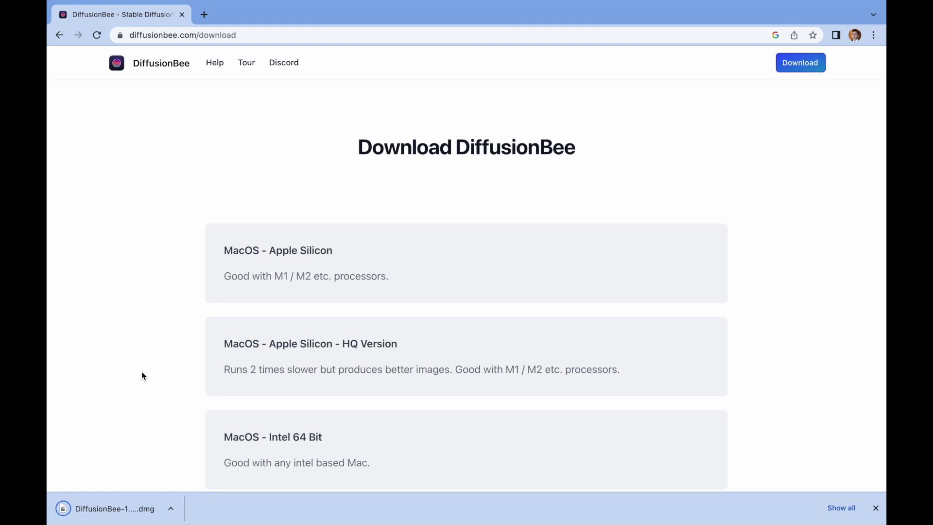
{"action": "left_click", "coordinate": [127, 508]}
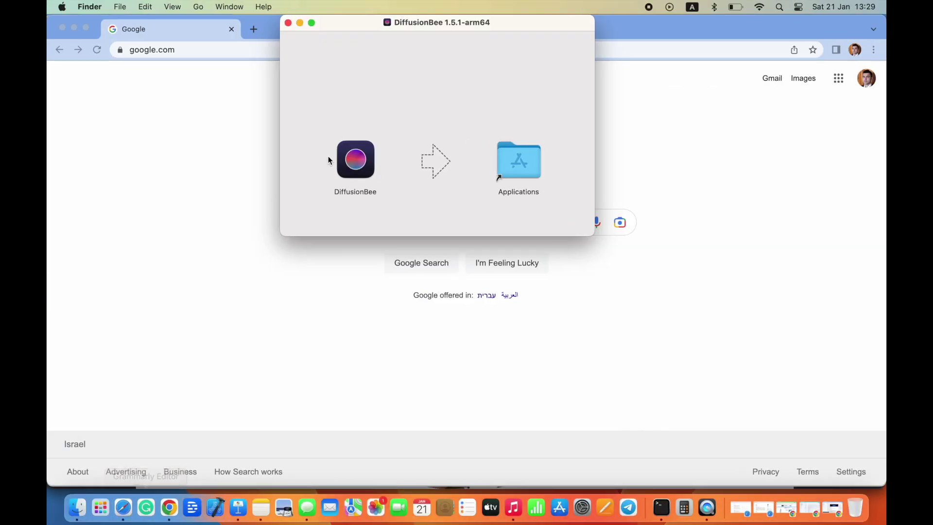
{"action": "left_click_drag", "start_coordinate": [357, 160], "coordinate": [506, 158]}
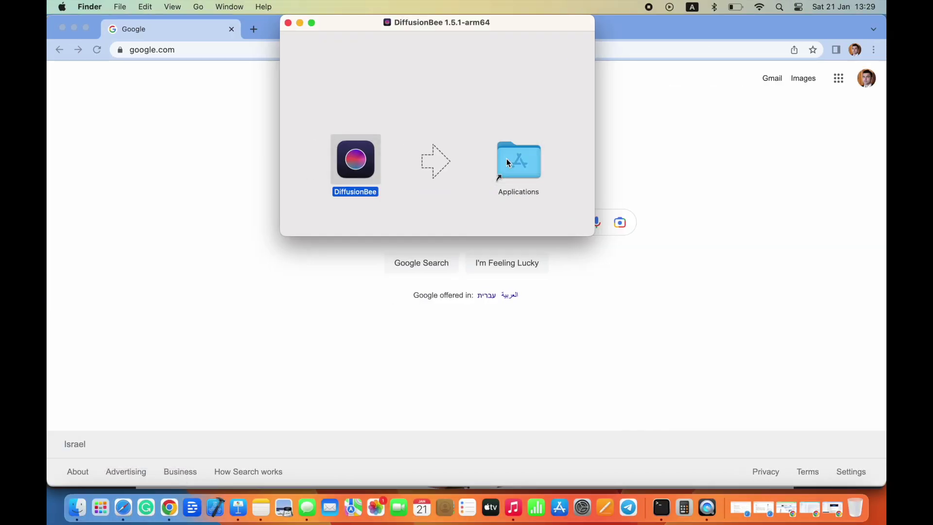
Launch DiffusionBee from Launchpad and approve the downloaded-from-internet warning.
{"action": "left_click", "coordinate": [100, 507]}
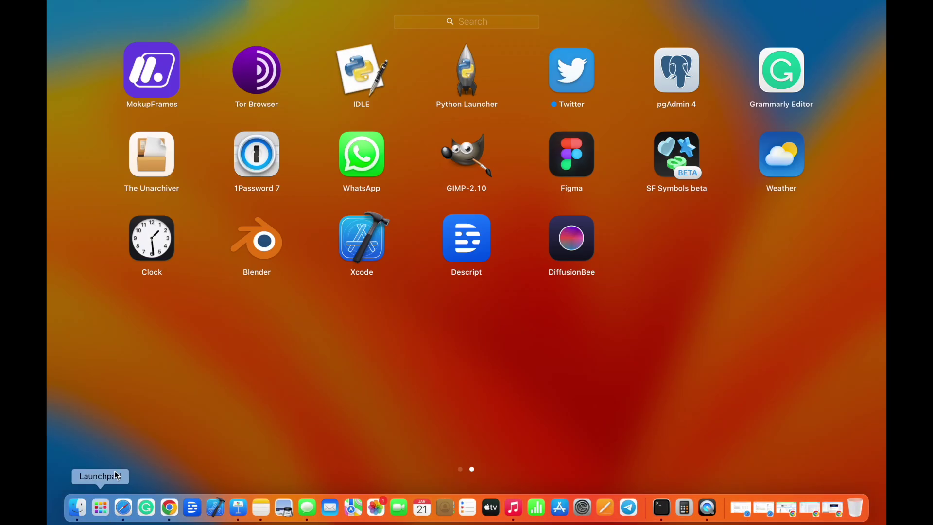
{"action": "left_click", "coordinate": [566, 240]}
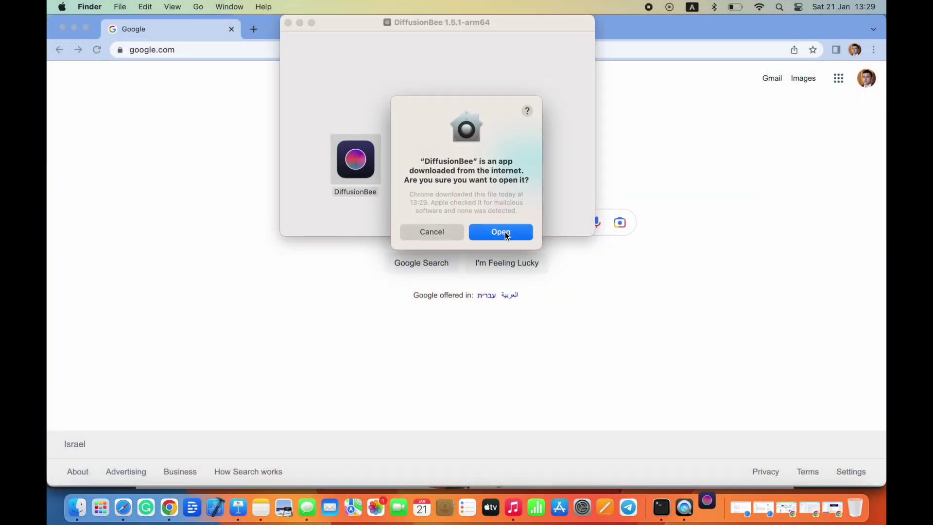
{"action": "left_click", "coordinate": [501, 232]}
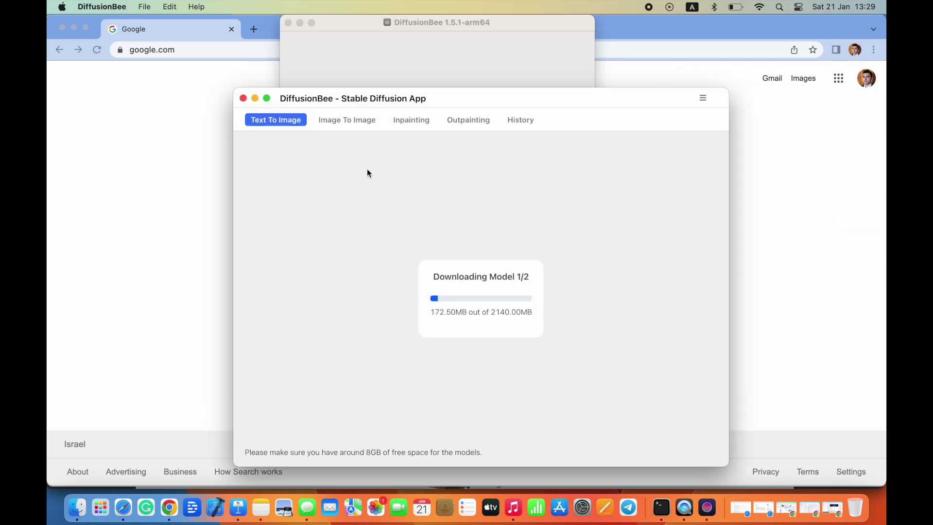
Make DiffusionBee full screen and wait for both models to download and load.
{"action": "key", "text": "ctrl+super+f"}
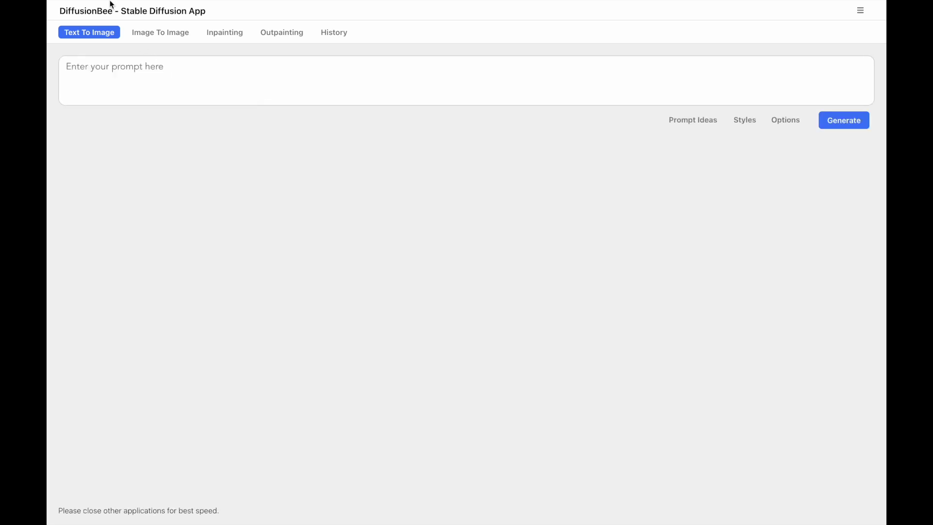
{"action": "mouse_move", "coordinate": [103, 4]}
{"action": "left_click", "coordinate": [62, 8]}
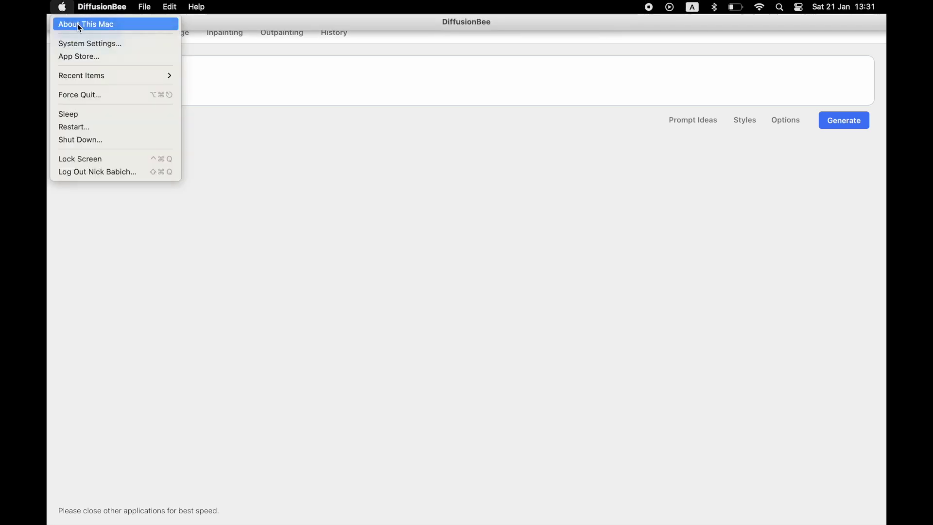
{"action": "left_click", "coordinate": [77, 23]}
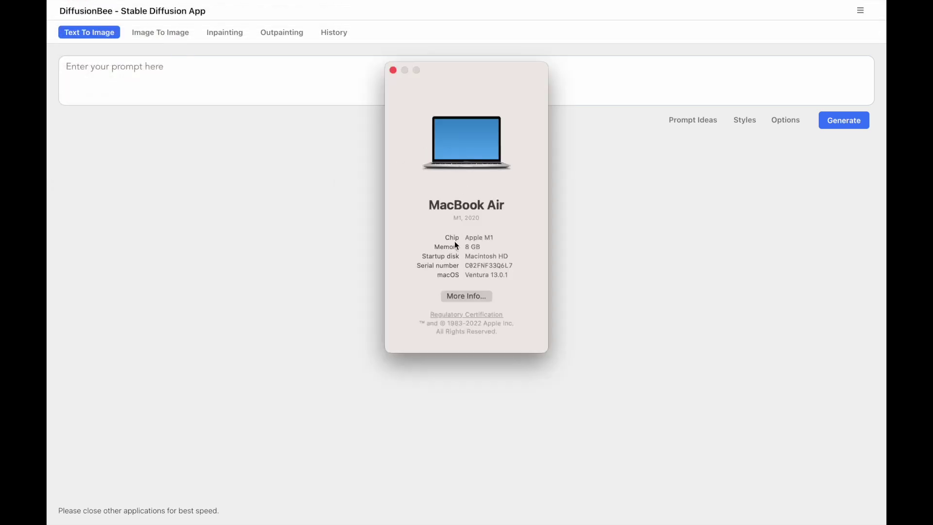
{"action": "left_click_drag", "start_coordinate": [481, 247], "coordinate": [464, 248]}
{"action": "left_click", "coordinate": [394, 71]}
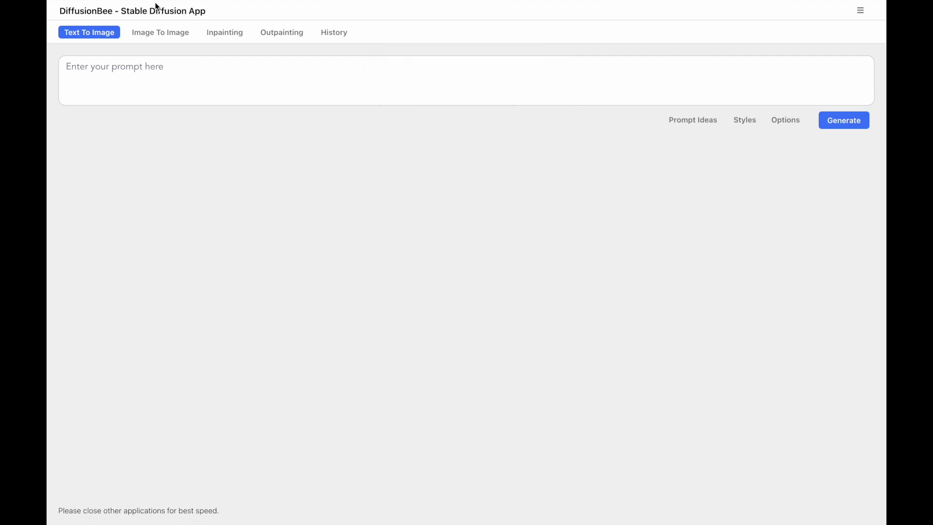
Generate an image from 'a cat in a hat' and show its options (512×512, 25 steps).
{"action": "left_click", "coordinate": [169, 69]}
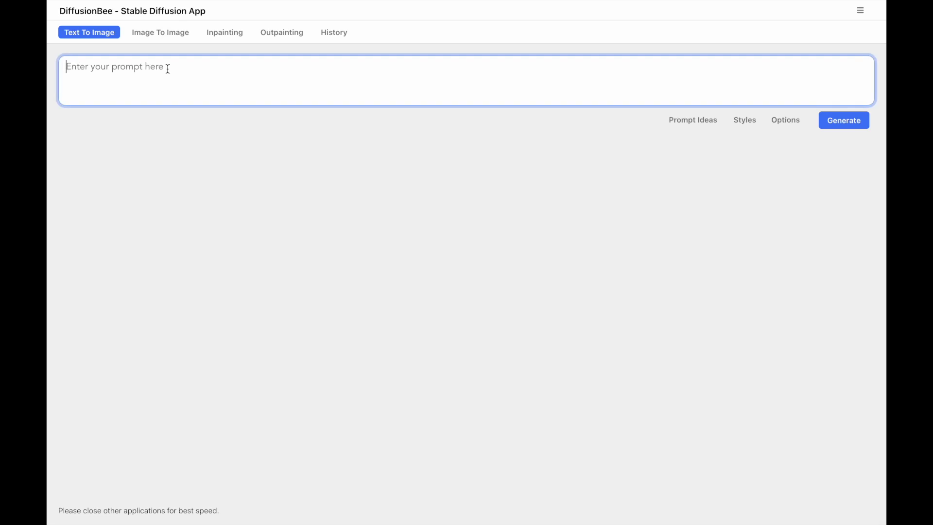
{"action": "type", "text": "a cat in a hat"}
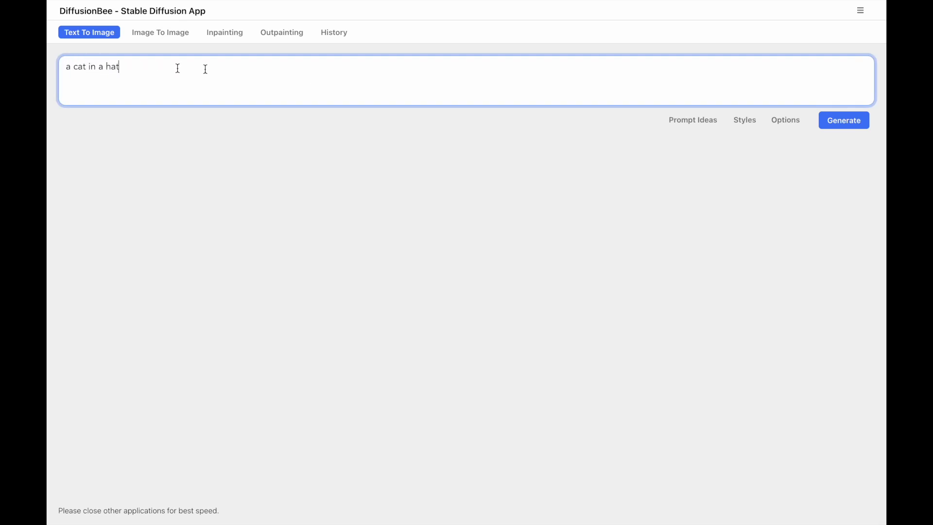
{"action": "left_click", "coordinate": [842, 124]}
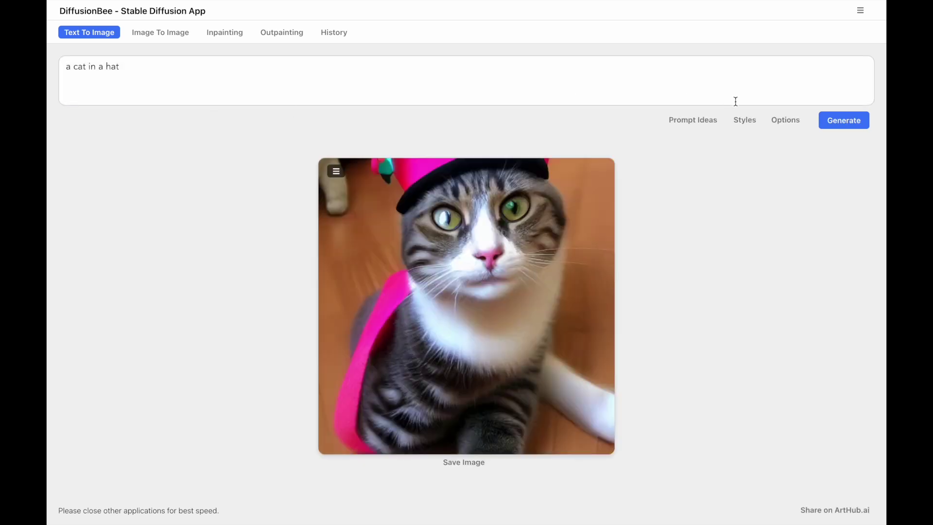
{"action": "left_click", "coordinate": [771, 123]}
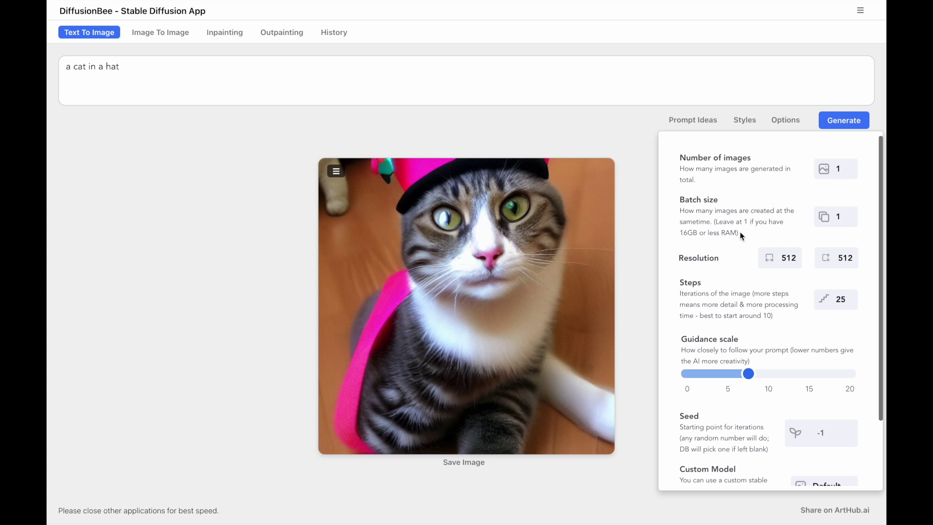
{"action": "scroll", "coordinate": [742, 236], "scroll_direction": "down", "scroll_amount": 2}
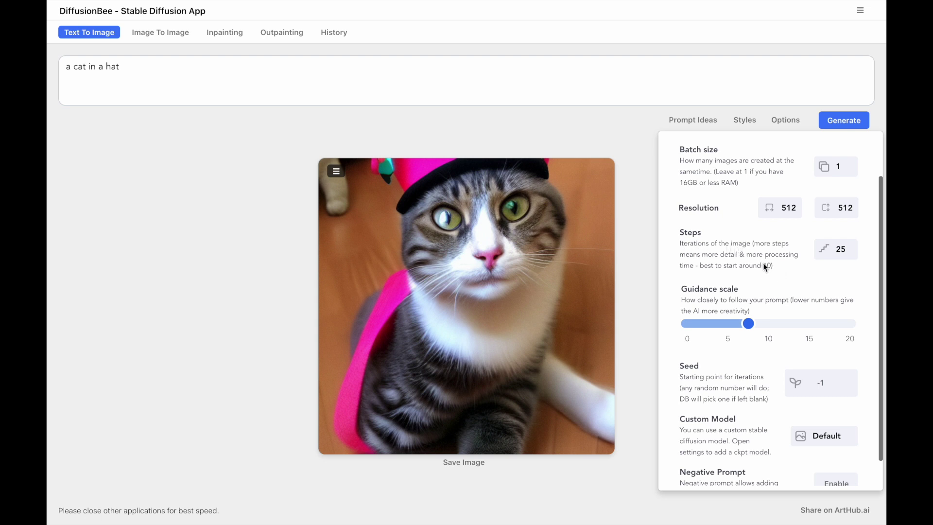
{"action": "scroll", "coordinate": [767, 267], "scroll_direction": "down", "scroll_amount": 1}
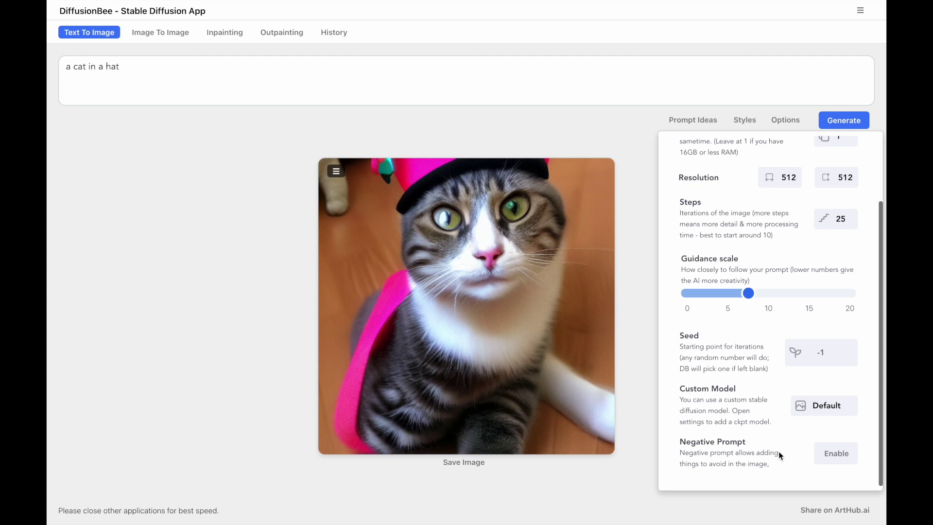
Add the 16-bit style to the cat prompt and generate the styled image.
{"action": "left_click", "coordinate": [754, 125]}
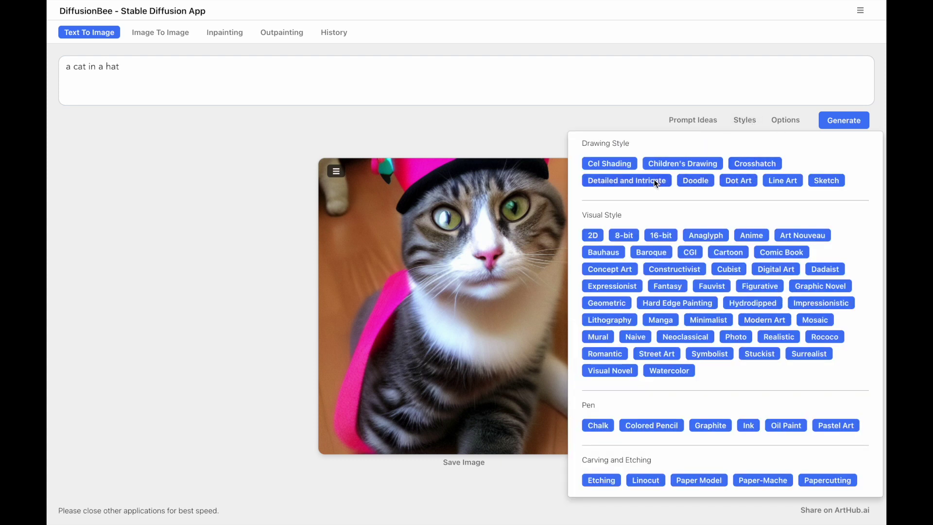
{"action": "left_click", "coordinate": [662, 238]}
{"action": "left_click", "coordinate": [146, 69]}
{"action": "left_click_drag", "start_coordinate": [148, 68], "coordinate": [125, 68]}
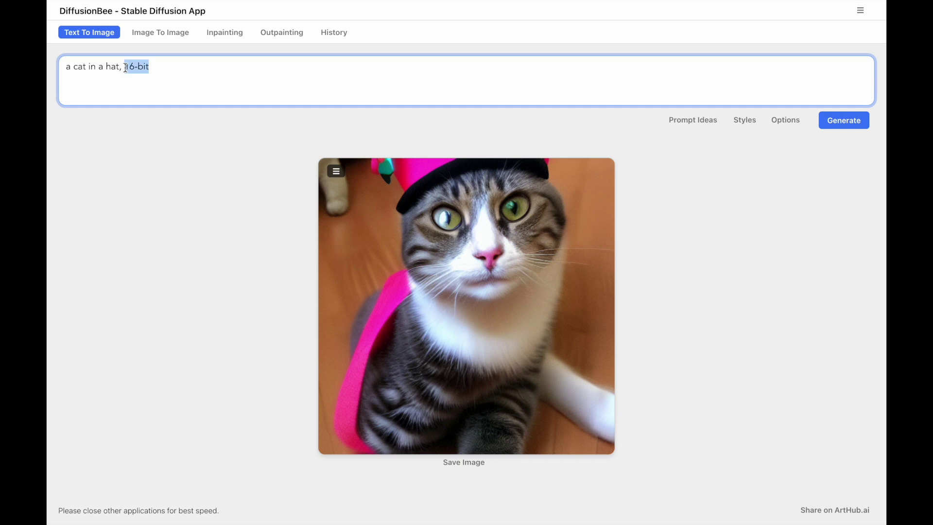
{"action": "left_click", "coordinate": [162, 67]}
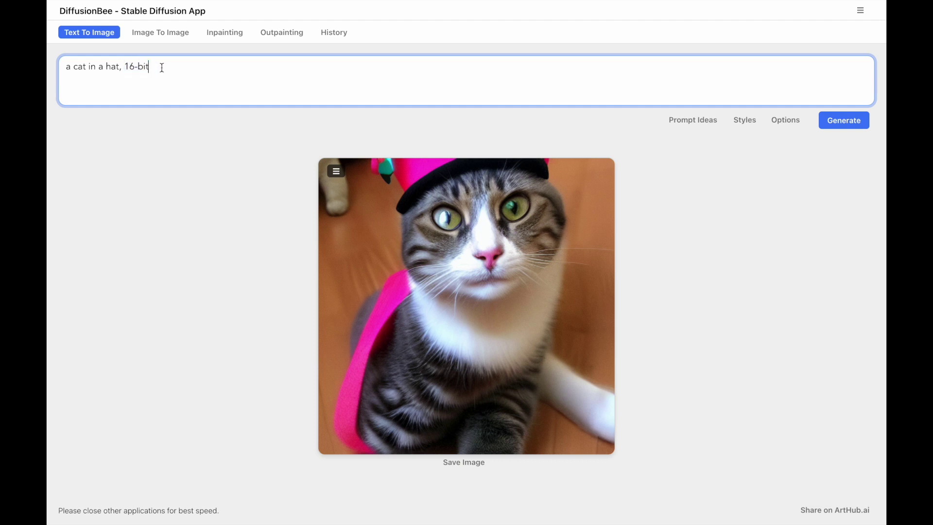
{"action": "left_click", "coordinate": [857, 127]}
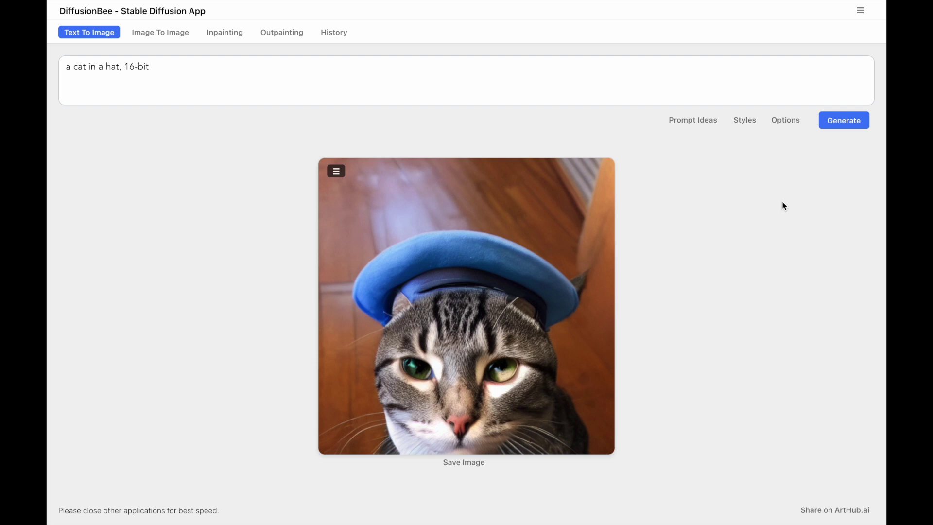
Delete ', 16-bit' so the prompt reads 'a cat in a hat' again.
{"action": "left_click", "coordinate": [119, 69]}
{"action": "left_click_drag", "start_coordinate": [120, 68], "coordinate": [250, 68]}
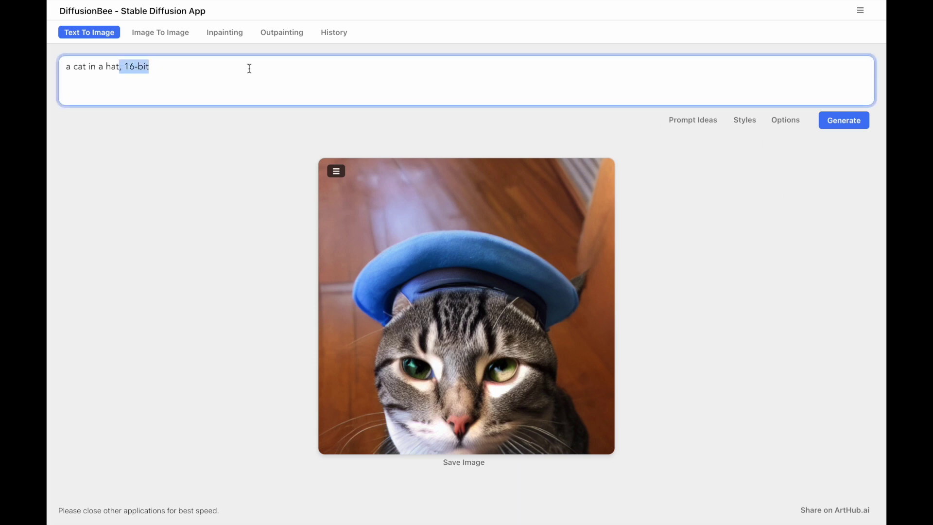
{"action": "key", "text": "BackSpace"}
{"action": "left_click", "coordinate": [368, 225]}
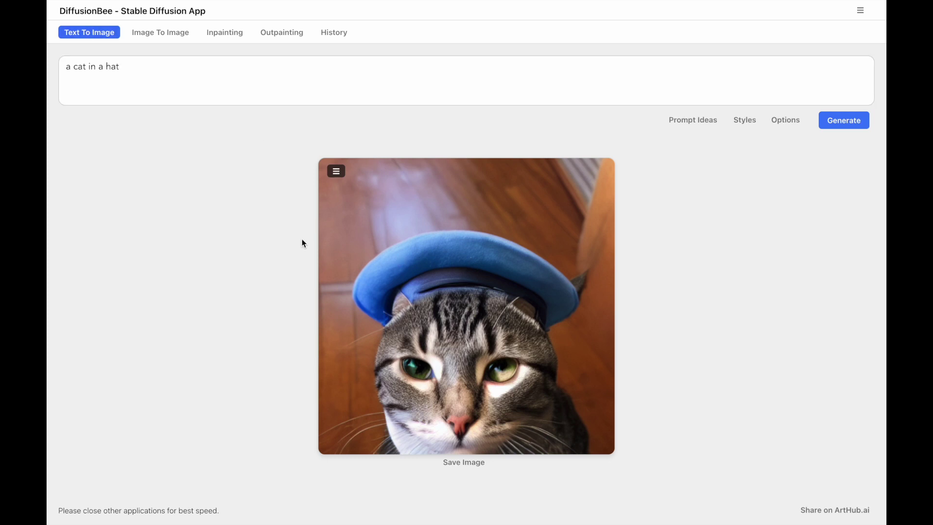
{"action": "left_click", "coordinate": [335, 174]}
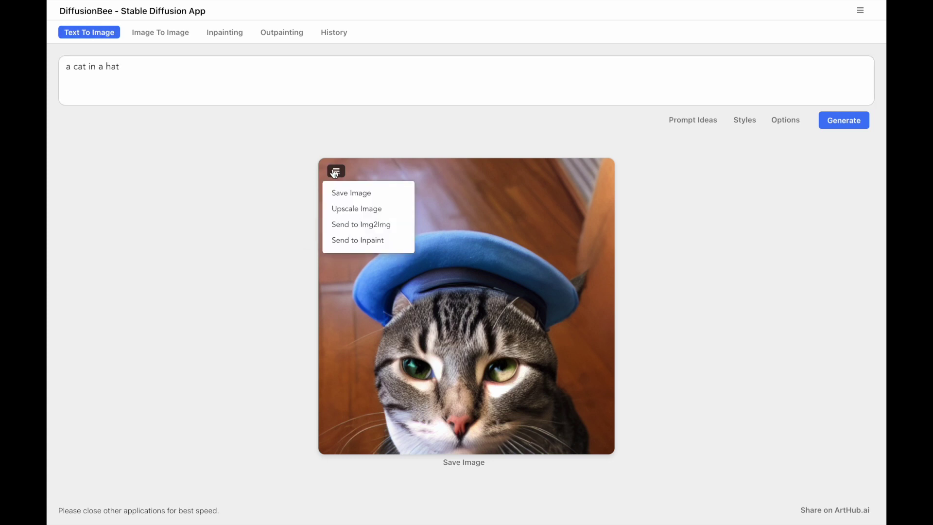
{"action": "left_click", "coordinate": [334, 174]}
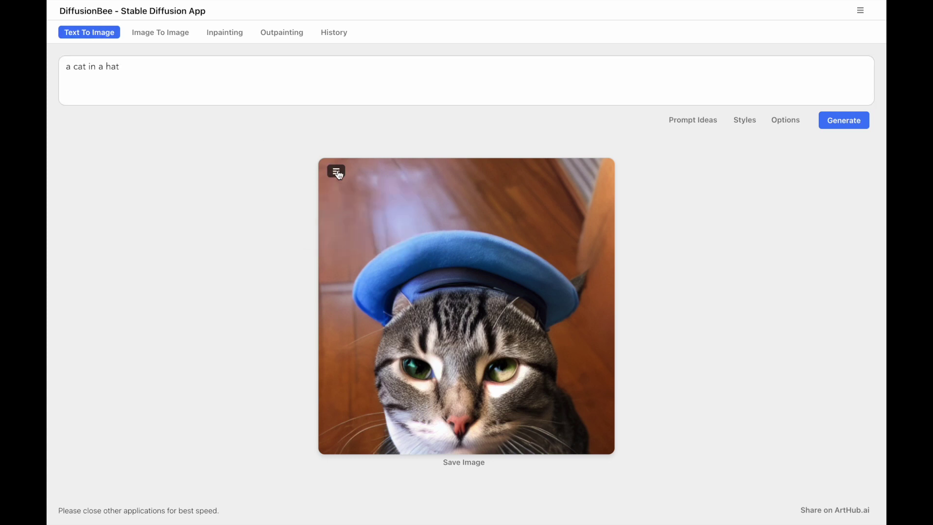
{"action": "left_click", "coordinate": [448, 80]}
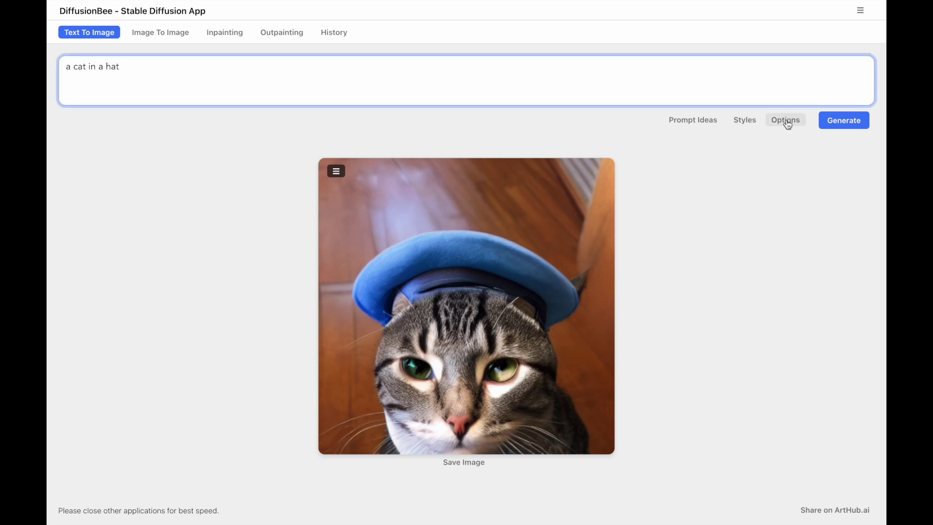
Add the Line Art and Sketch styles to the cat prompt.
{"action": "left_click", "coordinate": [743, 125]}
{"action": "scroll", "coordinate": [718, 297], "scroll_direction": "down", "scroll_amount": 3}
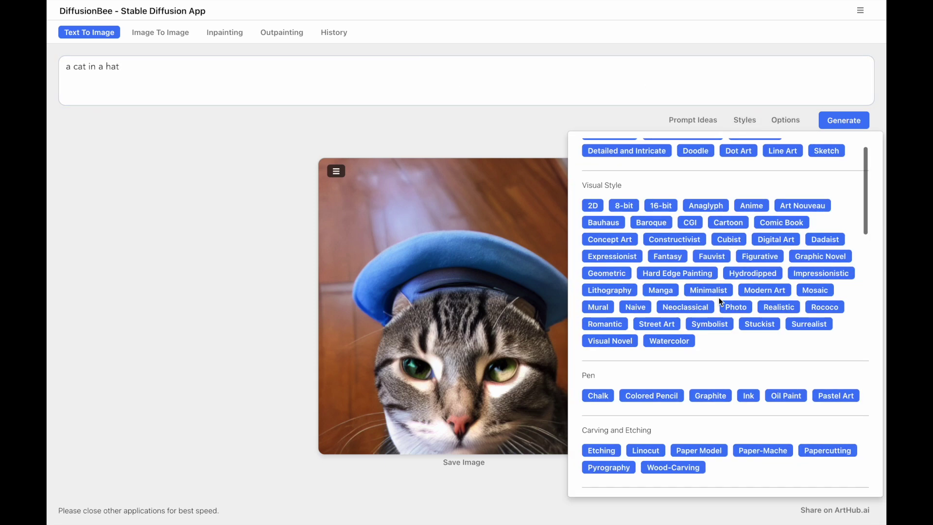
{"action": "scroll", "coordinate": [719, 298], "scroll_direction": "up", "scroll_amount": 3}
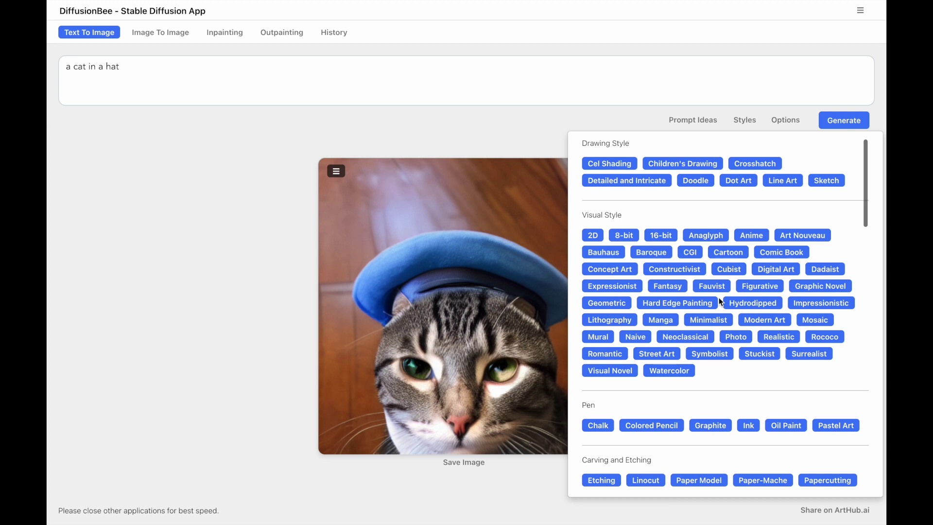
{"action": "left_click", "coordinate": [788, 181]}
{"action": "left_click", "coordinate": [831, 184]}
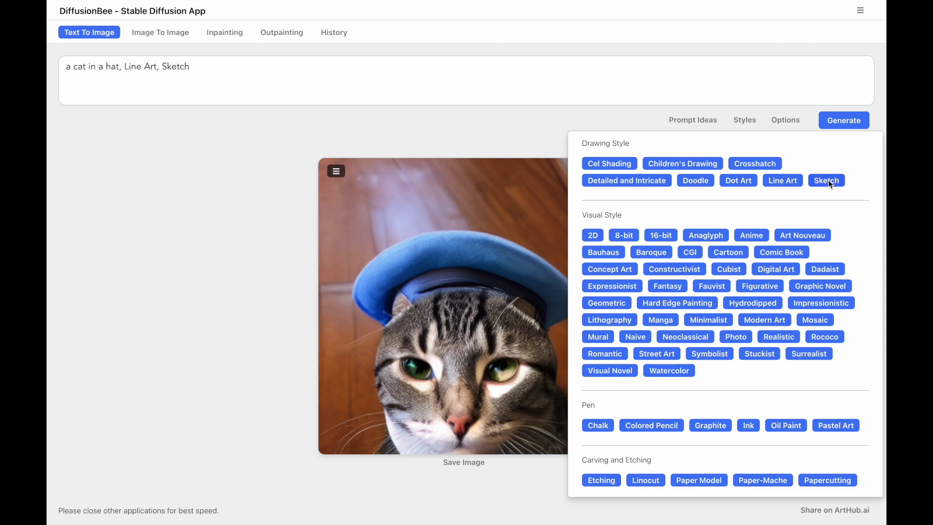
{"action": "left_click", "coordinate": [162, 66]}
Remove 'Line Art' from the prompt, generate the Sketch-style image, then go to Image To Image.
{"action": "left_click_drag", "start_coordinate": [162, 67], "coordinate": [126, 66]}
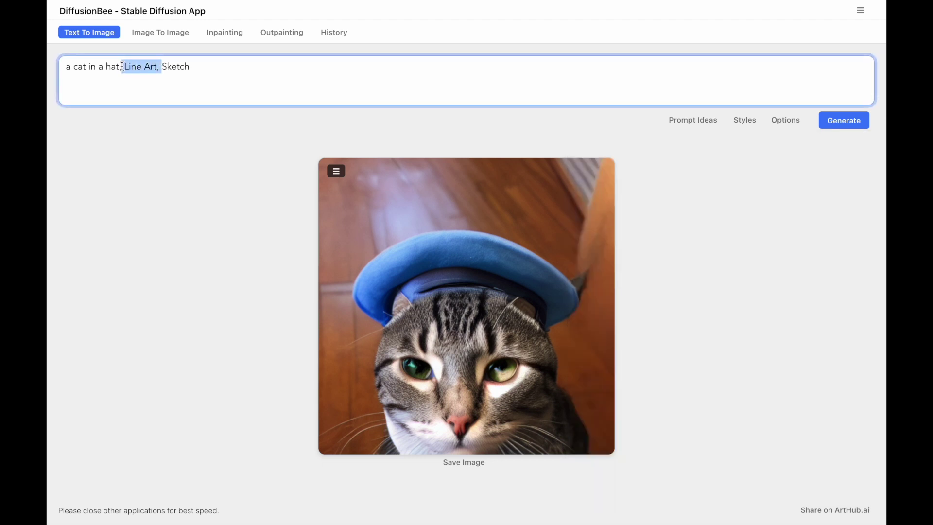
{"action": "key", "text": "BackSpace"}
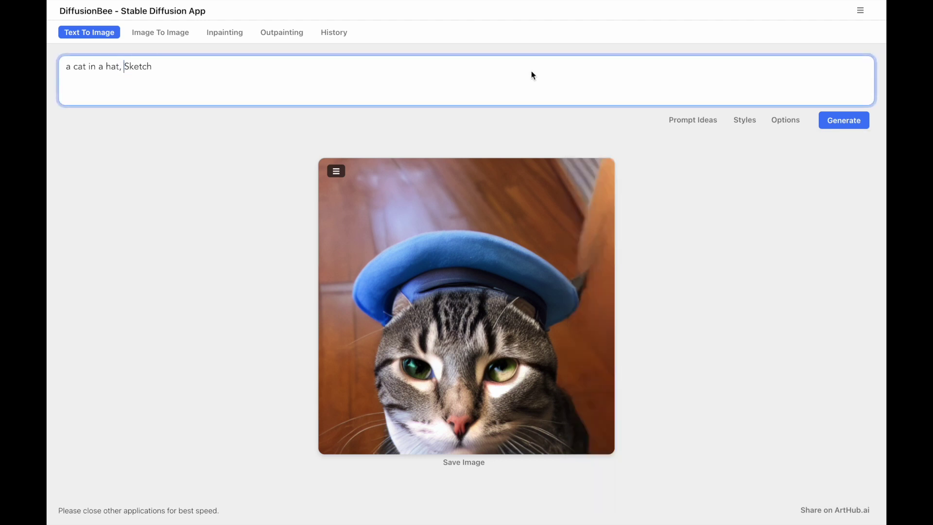
{"action": "left_click", "coordinate": [834, 123]}
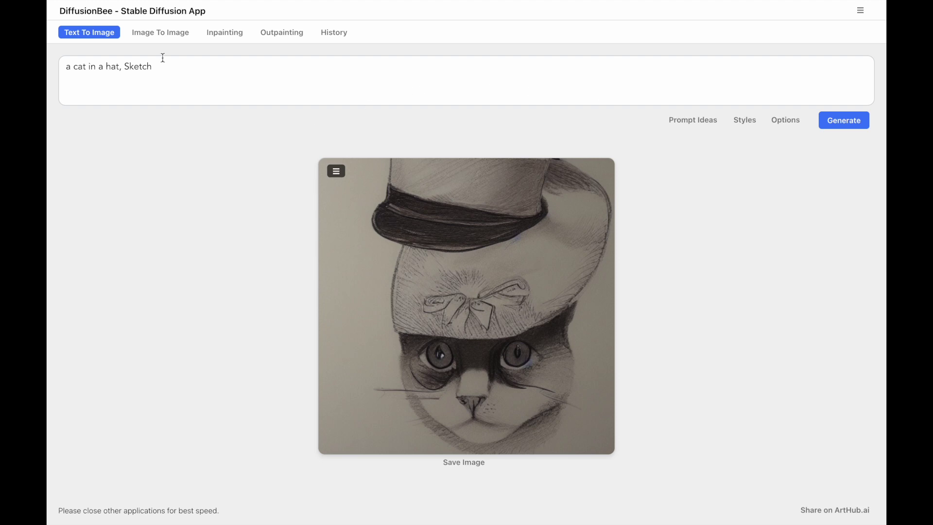
{"action": "left_click", "coordinate": [152, 39]}
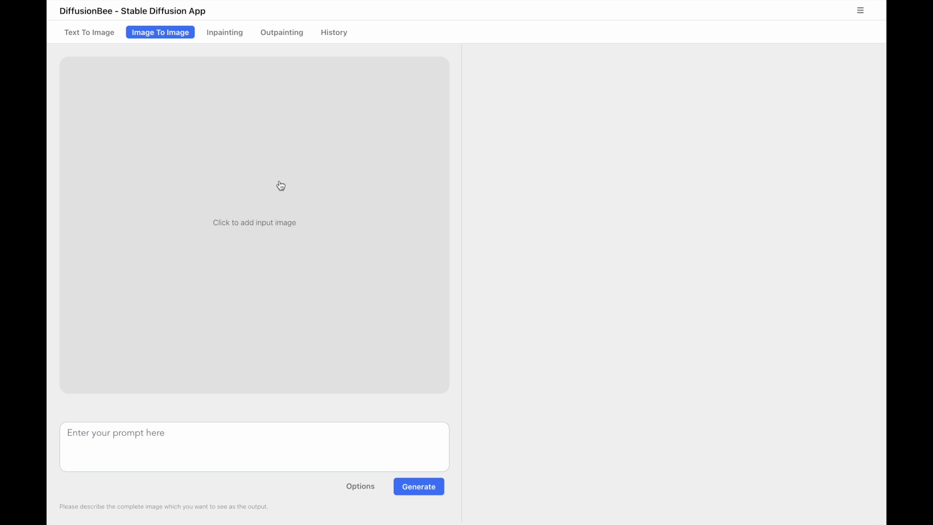
Browse the History list of Sketch, 16-bit and plain cat-in-a-hat generations.
{"action": "left_click", "coordinate": [336, 33]}
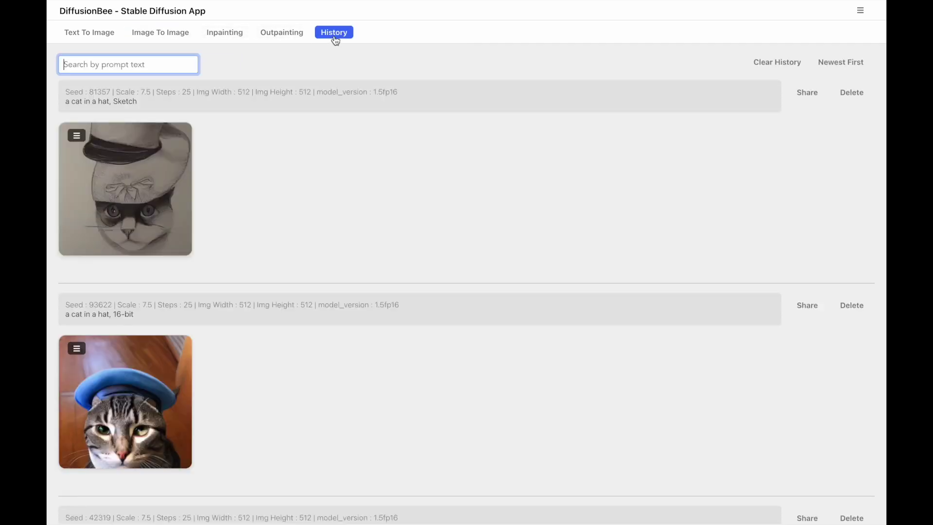
{"action": "scroll", "coordinate": [314, 324], "scroll_direction": "down", "scroll_amount": 3}
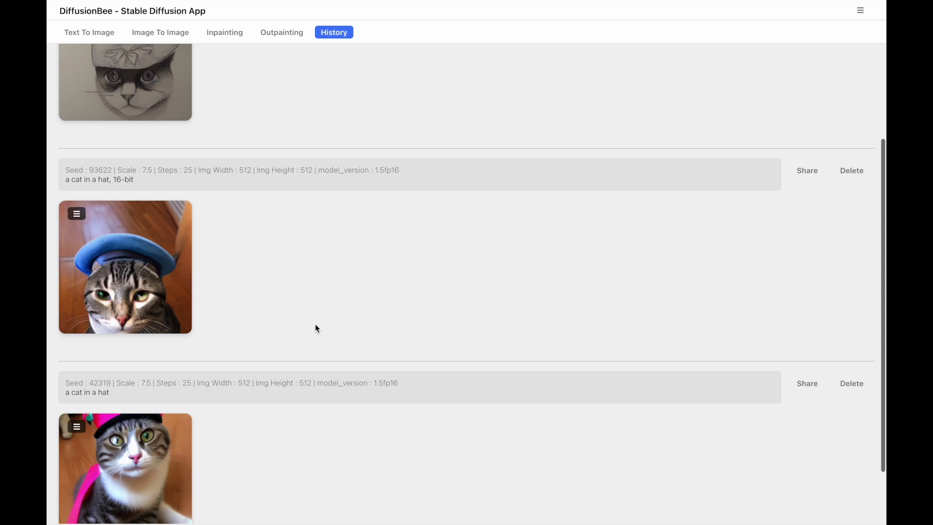
{"action": "scroll", "coordinate": [316, 327], "scroll_direction": "down", "scroll_amount": 2}
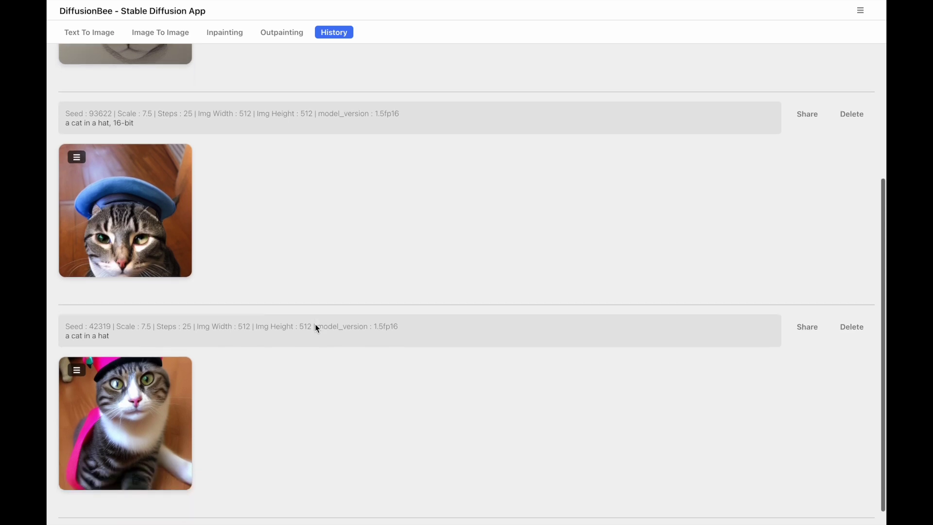